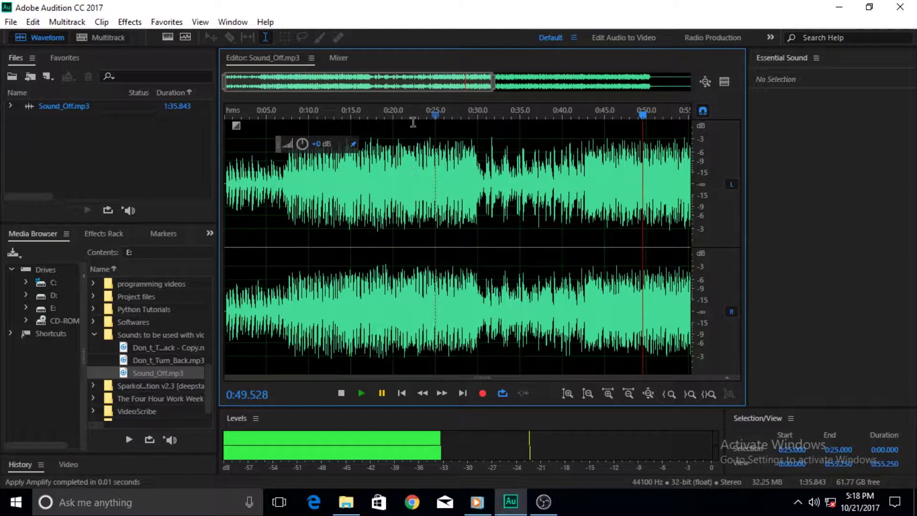
# Place the playhead at about 0:22.7, and lower the whole file's volume before raising it again with the gain control
pyautogui.click(416, 113)
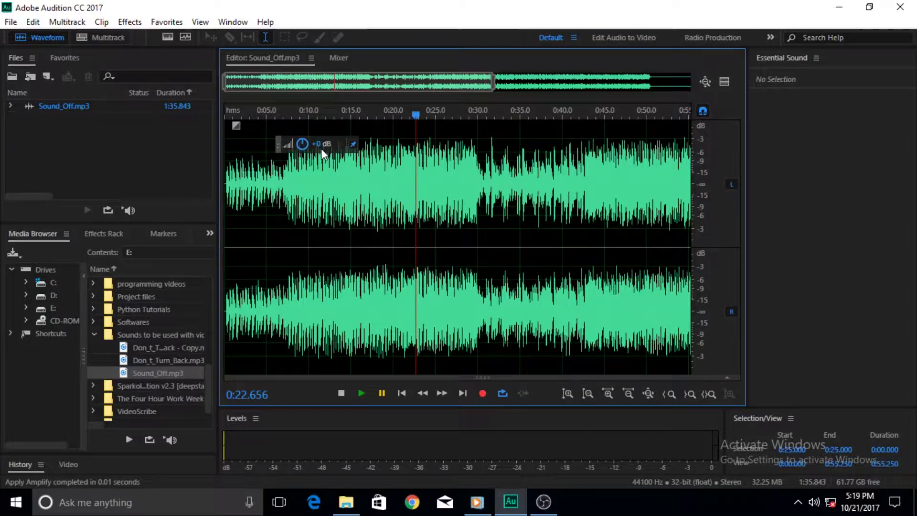
pyautogui.moveTo(322, 150)
pyautogui.mouseDown()
pyautogui.moveTo(368, 152)
pyautogui.moveTo(270, 150)
pyautogui.mouseUp()
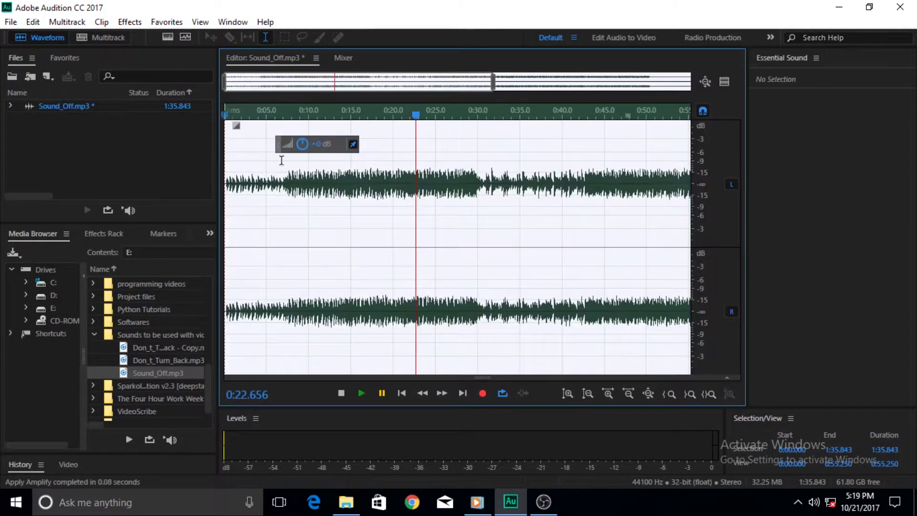
pyautogui.click(429, 195)
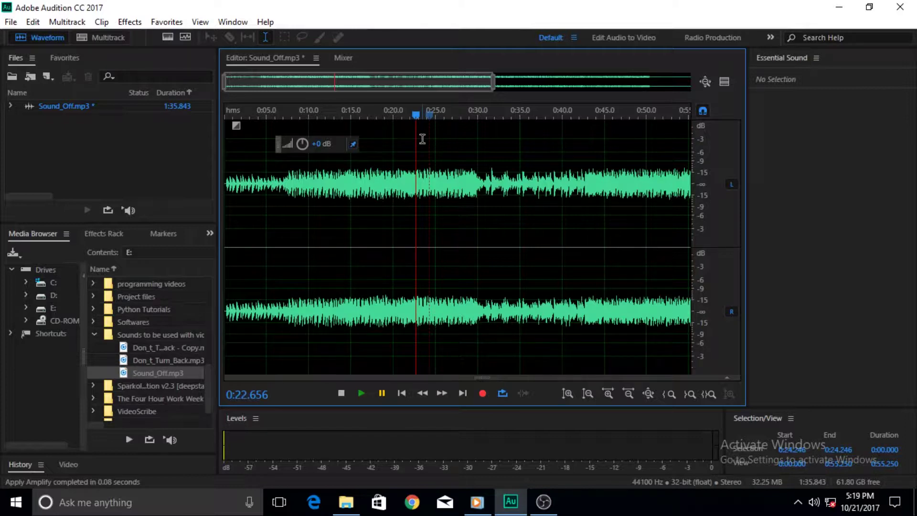
pyautogui.moveTo(319, 146); pyautogui.dragTo(339, 151)
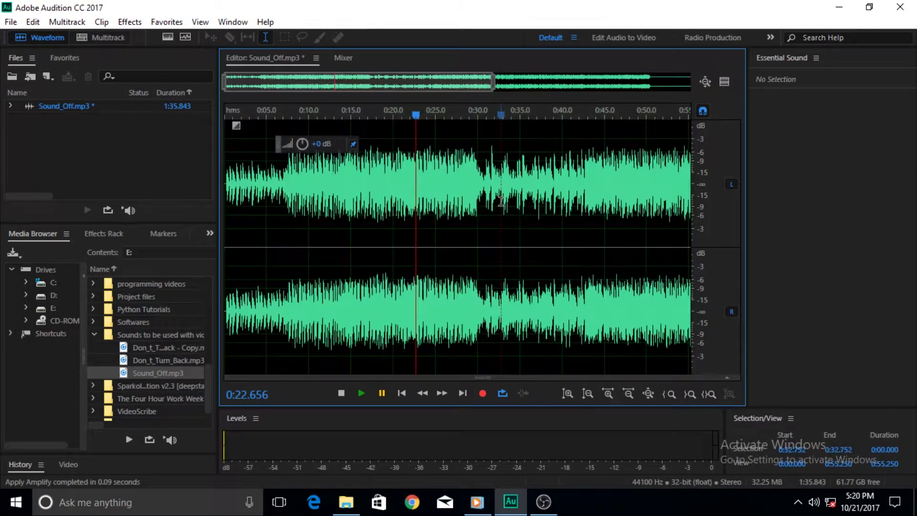
# Examine the Sound_Off.mp3 waveform at smaller and larger amplitude scales
pyautogui.click(587, 398)
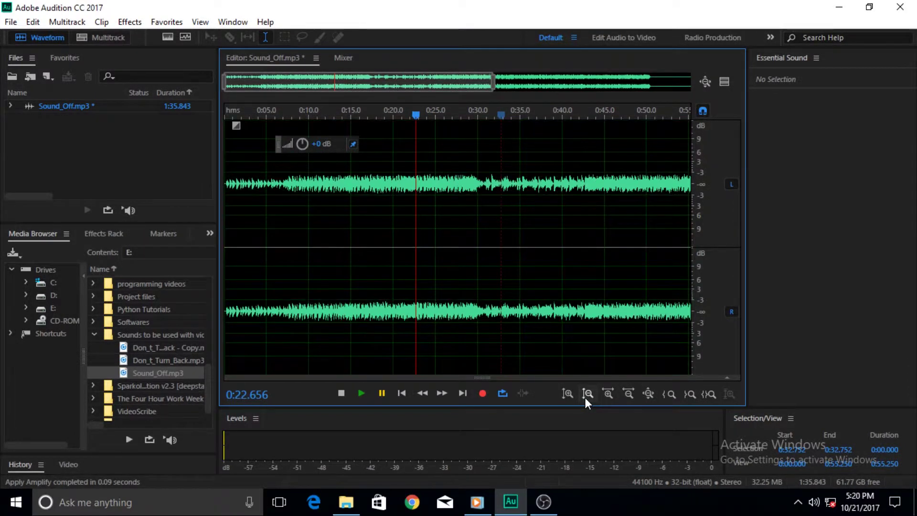
pyautogui.click(586, 397)
pyautogui.click(570, 395)
pyautogui.click(570, 394)
pyautogui.click(569, 395)
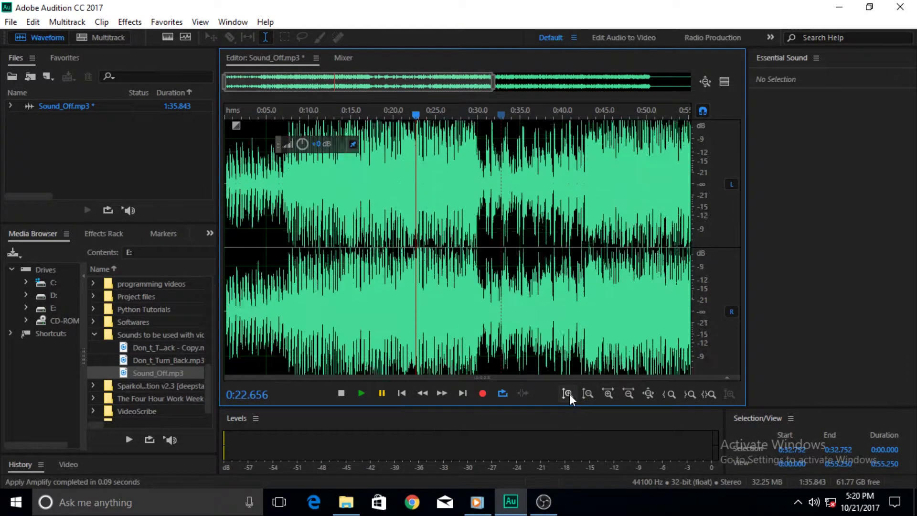
pyautogui.click(569, 394)
pyautogui.click(588, 394)
pyautogui.click(589, 394)
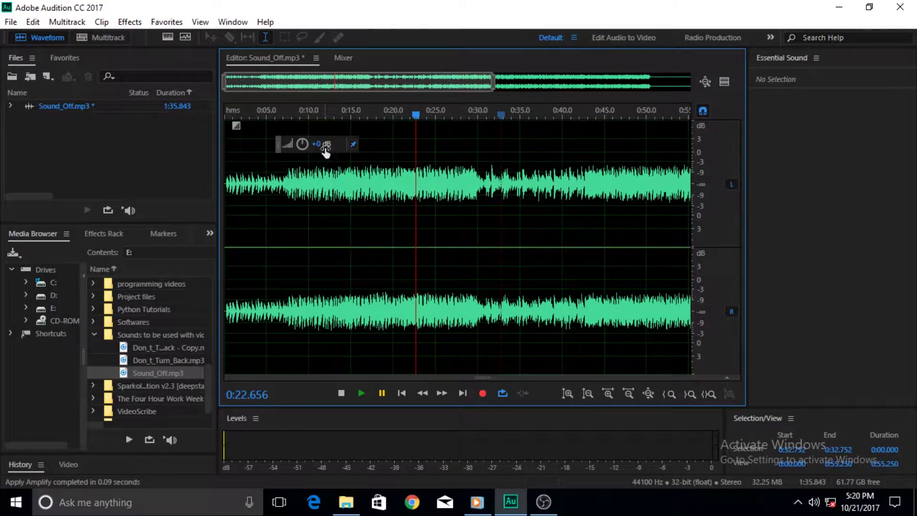
# Try a strong volume boost on the whole file and undo all the volume changes
pyautogui.hotkey('ctrl', 'a')
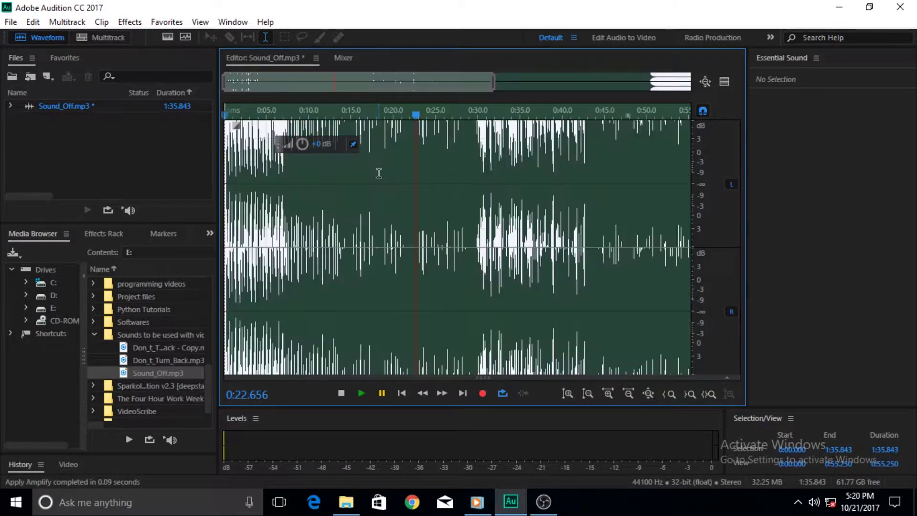
pyautogui.hotkey('ctrl', 'z')
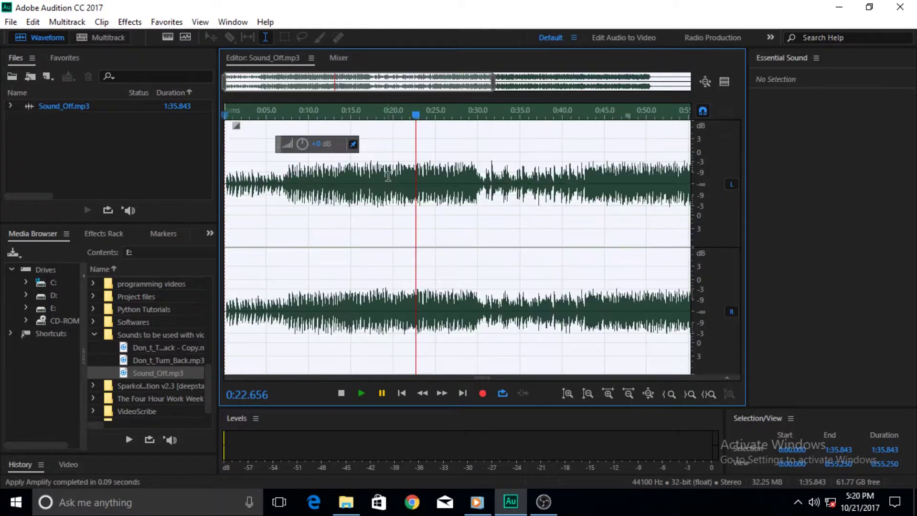
pyautogui.click(487, 200)
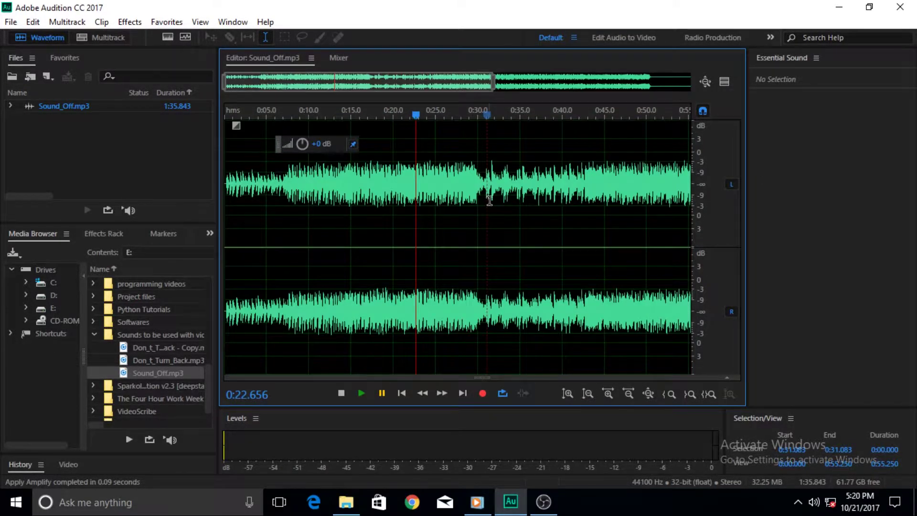
pyautogui.scroll(1, 448, 186)
pyautogui.scroll(-2, 449, 186)
pyautogui.click(567, 394)
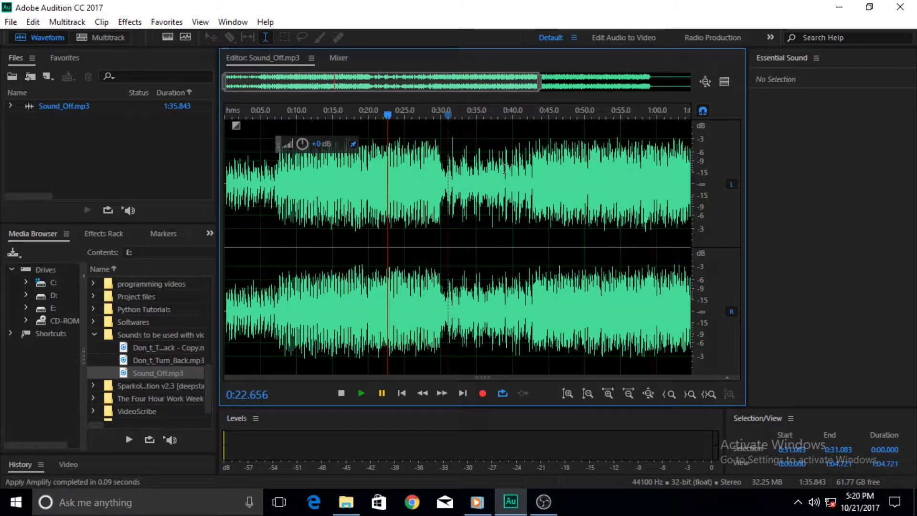
# Select the section from about 0:26.6 to 0:41.3, reduce its volume to silence, and undo that reduction
pyautogui.moveTo(416, 153); pyautogui.dragTo(522, 158)
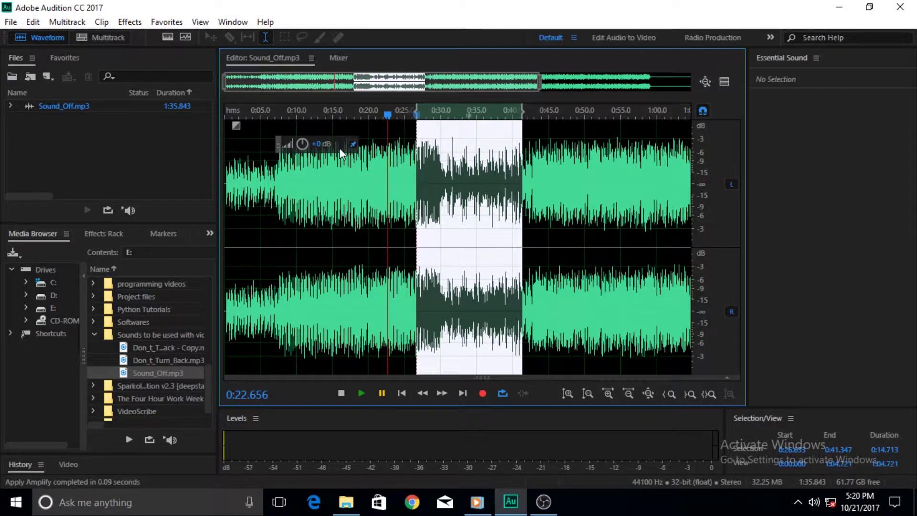
pyautogui.moveTo(340, 153); pyautogui.dragTo(689, 142)
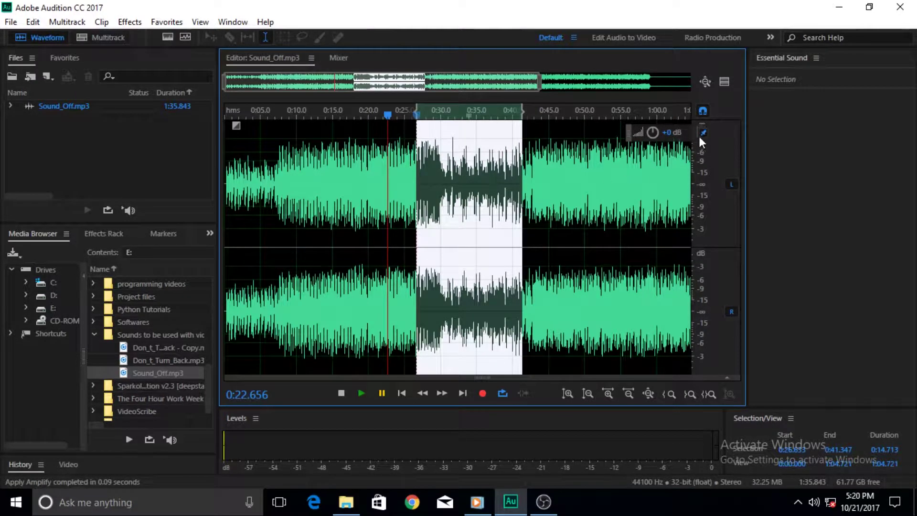
pyautogui.moveTo(653, 133); pyautogui.dragTo(643, 189)
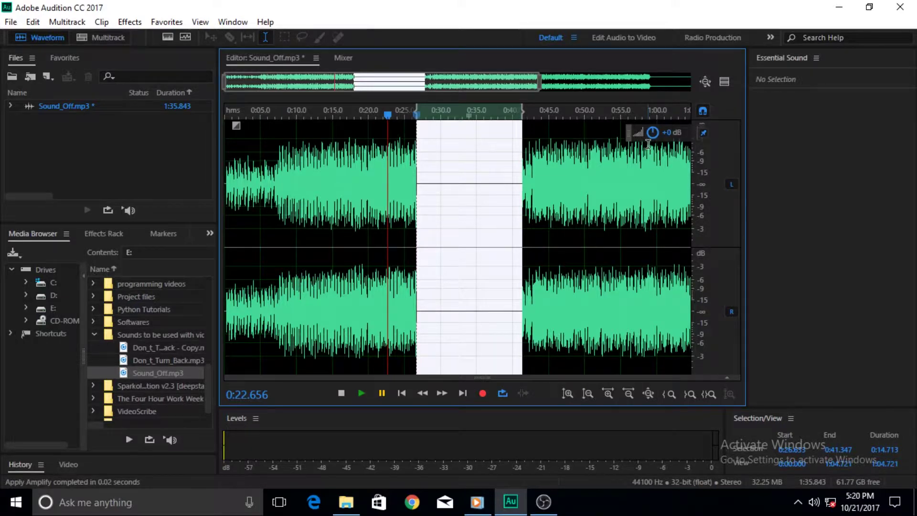
pyautogui.hotkey('ctrl', 'z')
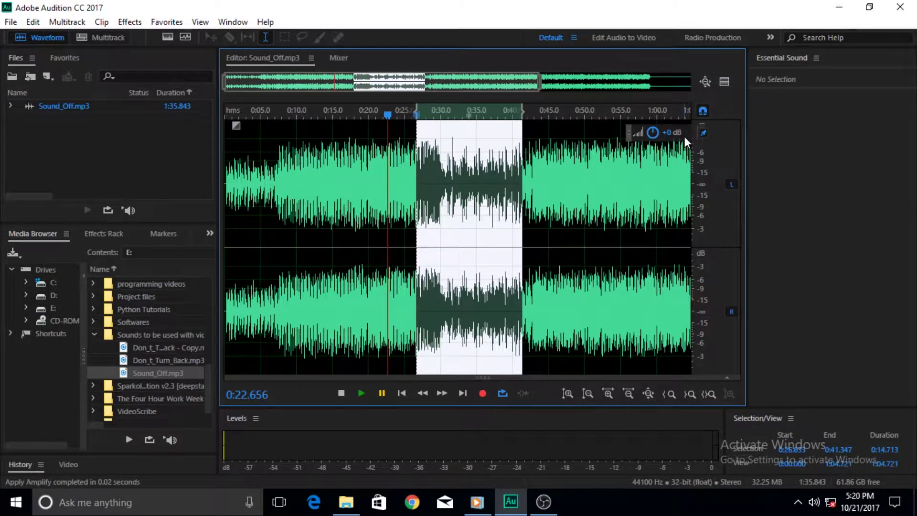
# Test the unpinned volume control with selections around 0:10–0:28 and 0:43–1:00, and pin it near the start of the waveform
pyautogui.moveTo(684, 137); pyautogui.dragTo(675, 173)
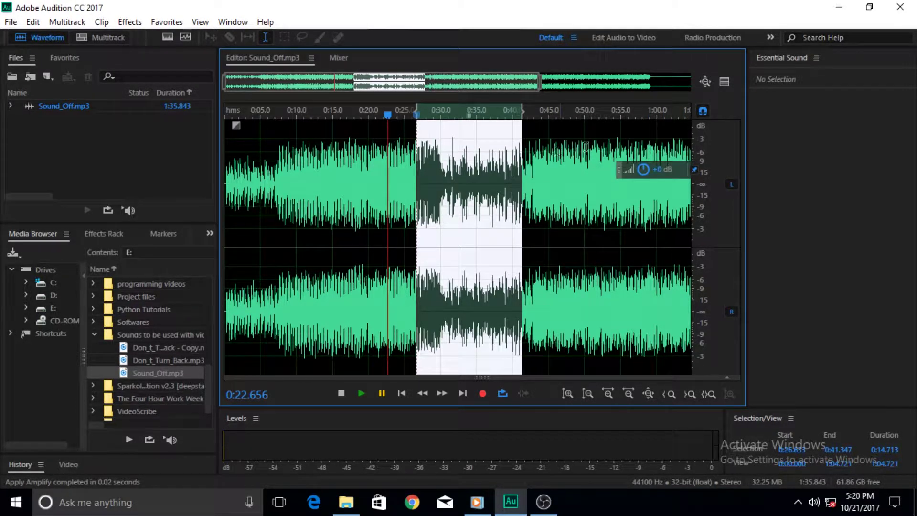
pyautogui.moveTo(677, 174); pyautogui.dragTo(635, 183)
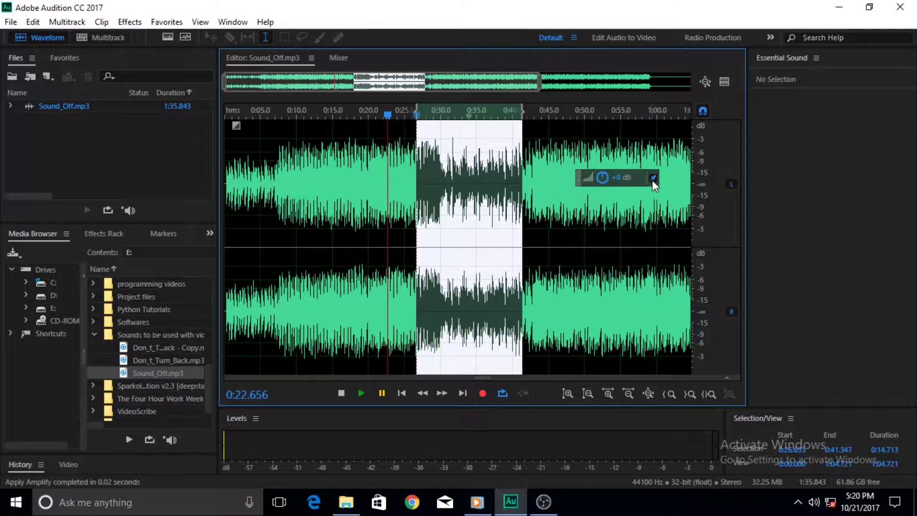
pyautogui.moveTo(297, 175); pyautogui.dragTo(428, 181)
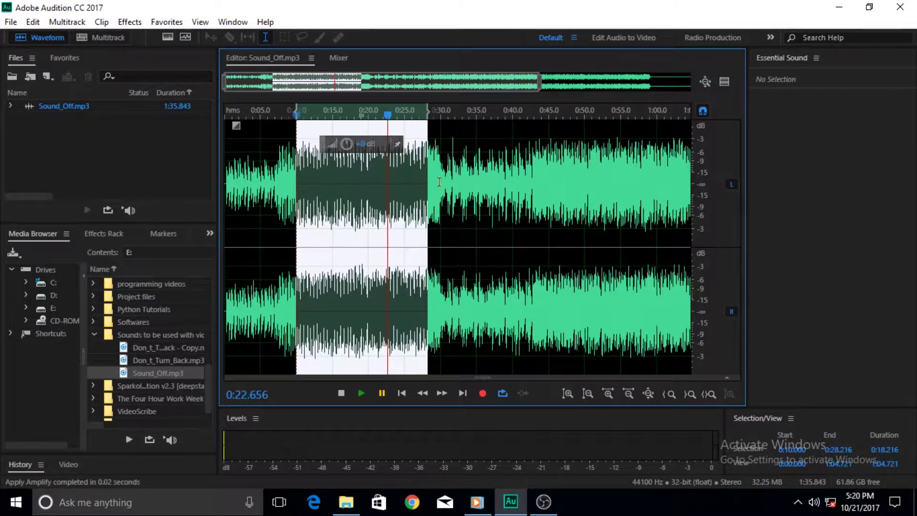
pyautogui.moveTo(532, 182); pyautogui.dragTo(657, 174)
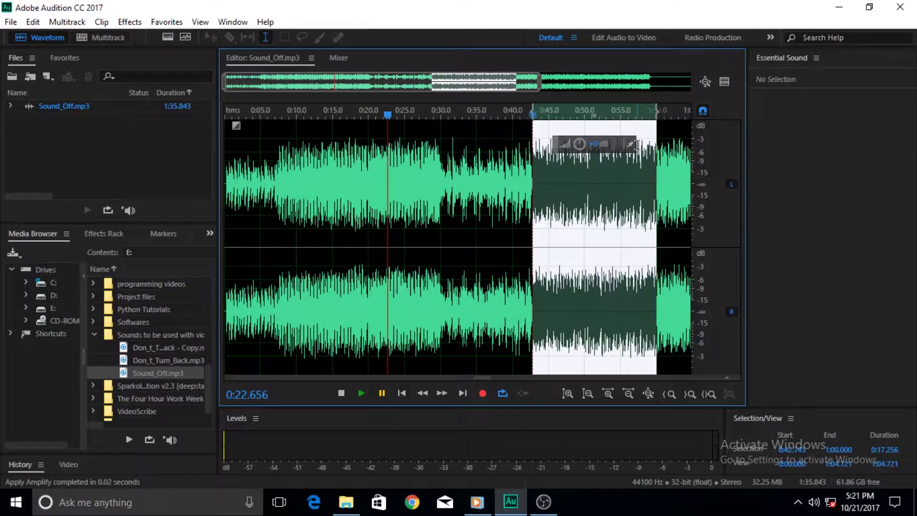
pyautogui.click(412, 200)
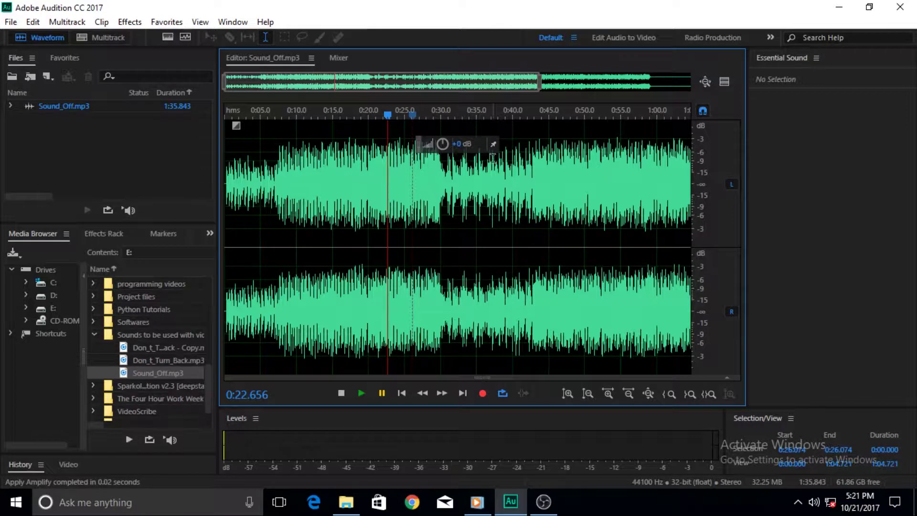
pyautogui.moveTo(485, 145); pyautogui.dragTo(293, 145)
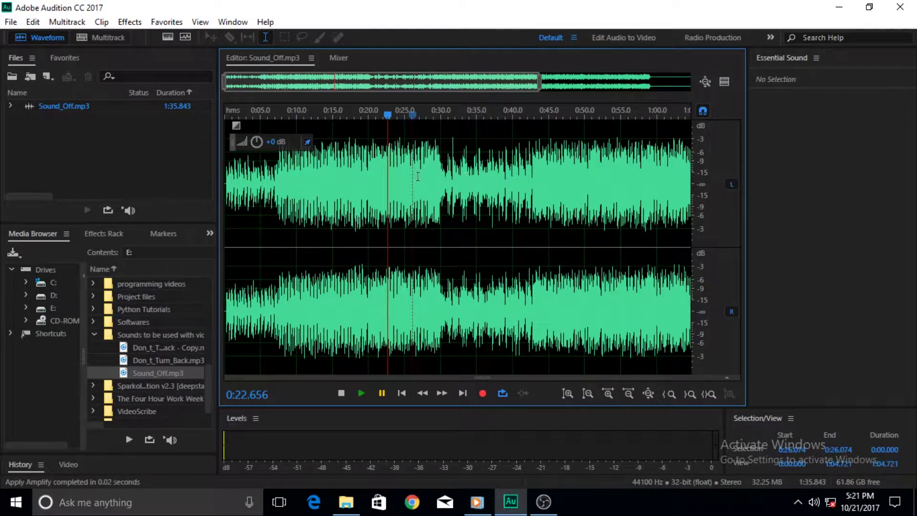
# Lower the volume of the whole Sound_Off.mp3 file and show its full duration
pyautogui.moveTo(273, 144)
pyautogui.mouseDown()
pyautogui.moveTo(266, 144)
pyautogui.moveTo(286, 145)
pyautogui.moveTo(261, 145)
pyautogui.mouseUp()
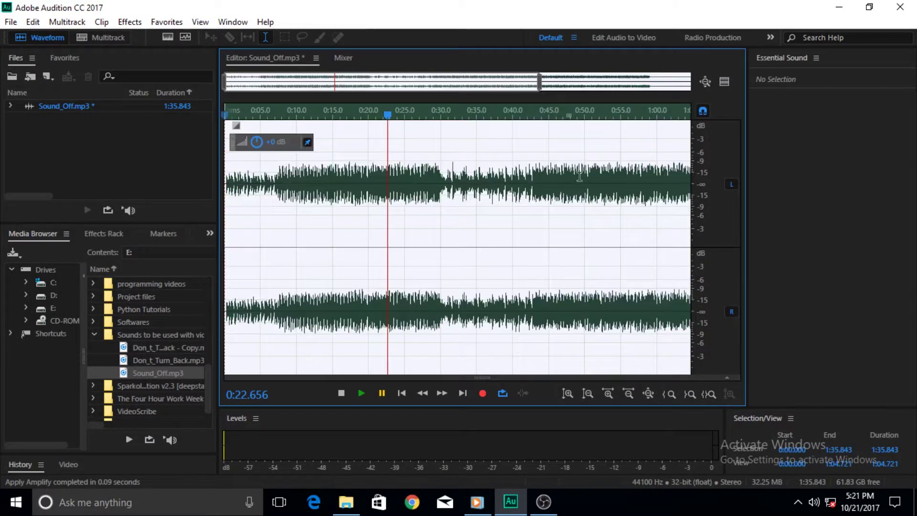
pyautogui.click(597, 178)
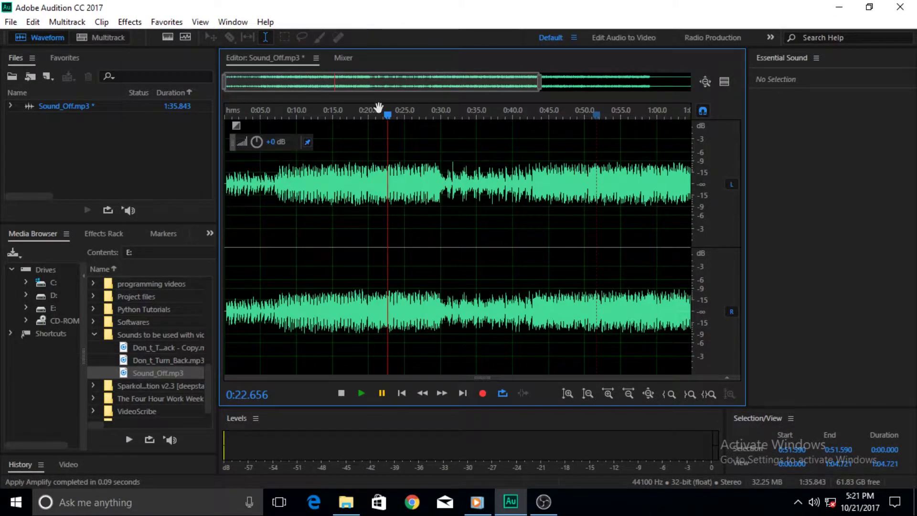
pyautogui.doubleClick(396, 87)
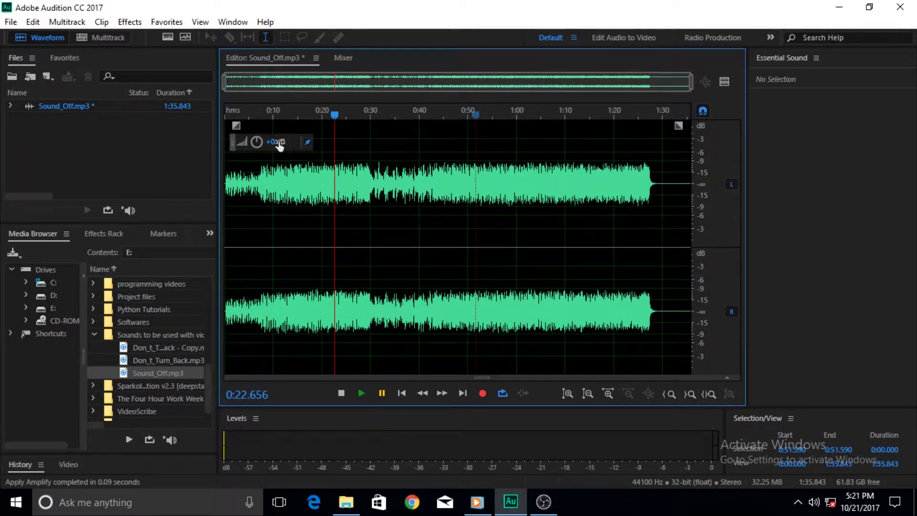
# Select the section from about 0:45.8 to 0:57.1, raise its volume well above the rest, and clear the selection
pyautogui.click(447, 172)
pyautogui.moveTo(447, 172); pyautogui.dragTo(502, 172)
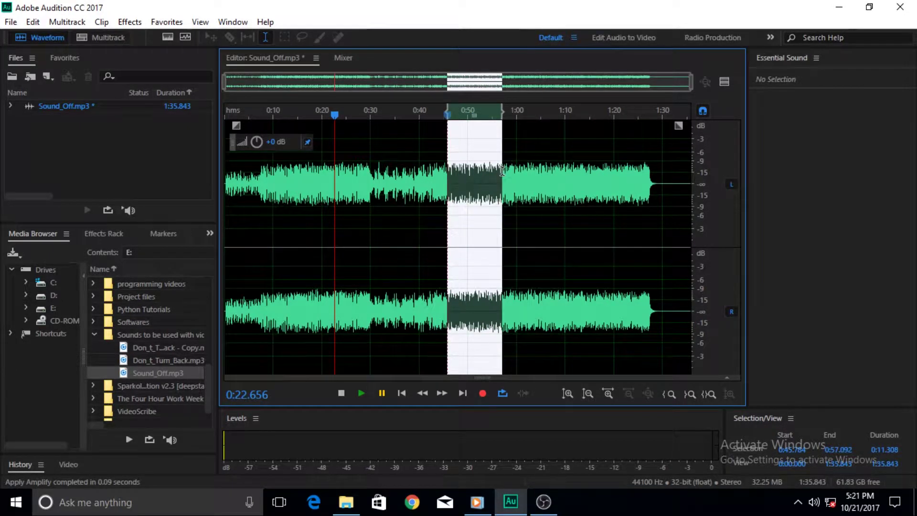
pyautogui.moveTo(276, 145); pyautogui.dragTo(306, 151)
pyautogui.click(420, 172)
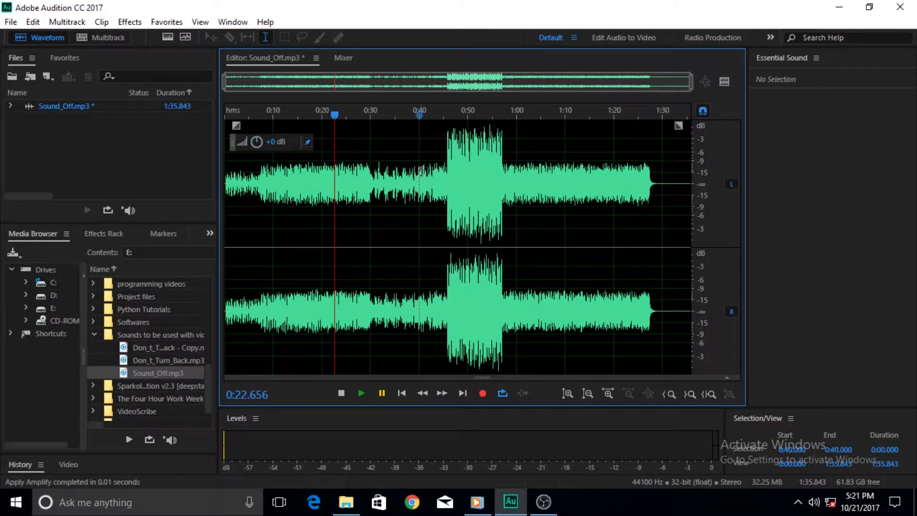
# Raise the whole file's volume slightly, and lower the section from about 0:46.1 to 0:58.1 to roughly match its surroundings
pyautogui.moveTo(256, 142)
pyautogui.mouseDown()
pyautogui.moveTo(246, 141)
pyautogui.moveTo(272, 141)
pyautogui.mouseUp()
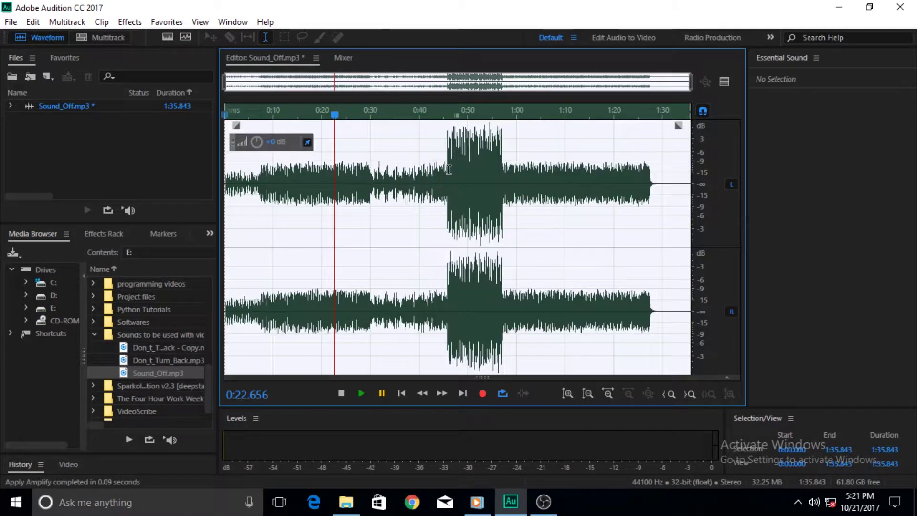
pyautogui.moveTo(449, 170); pyautogui.dragTo(506, 171)
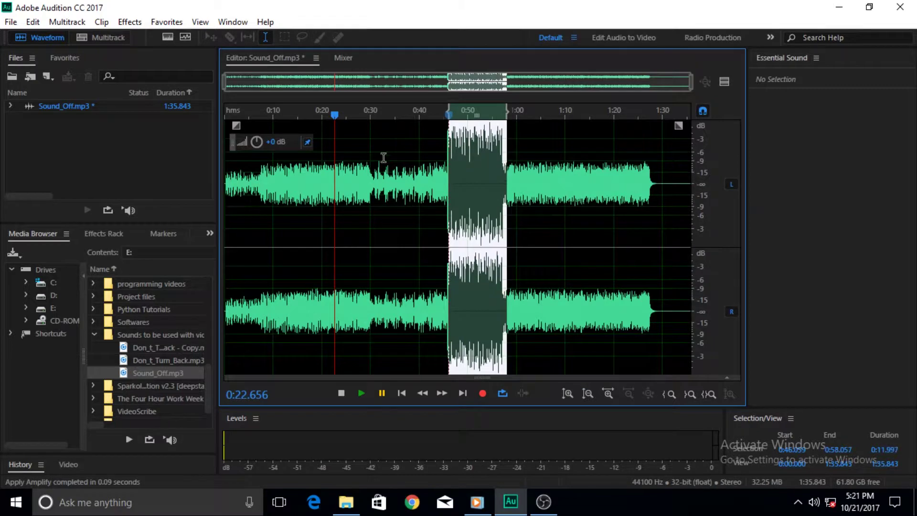
pyautogui.moveTo(272, 143); pyautogui.dragTo(258, 143)
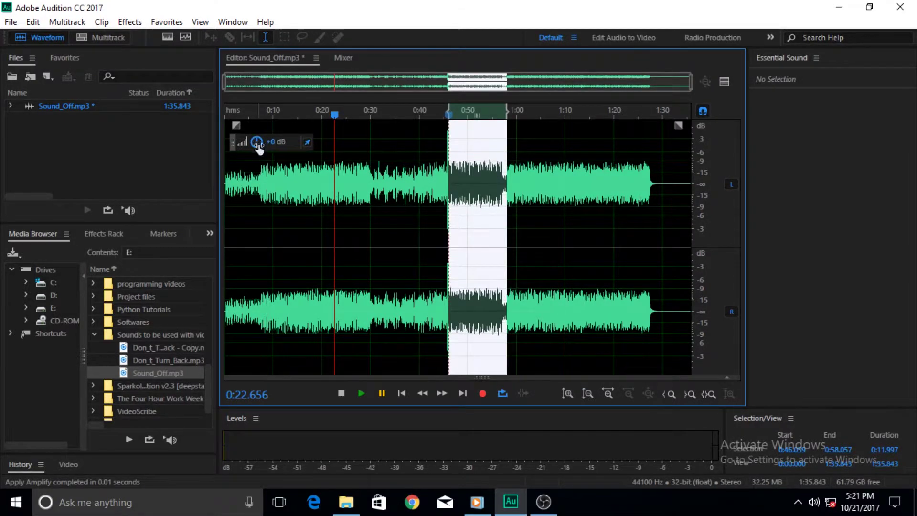
pyautogui.click(393, 176)
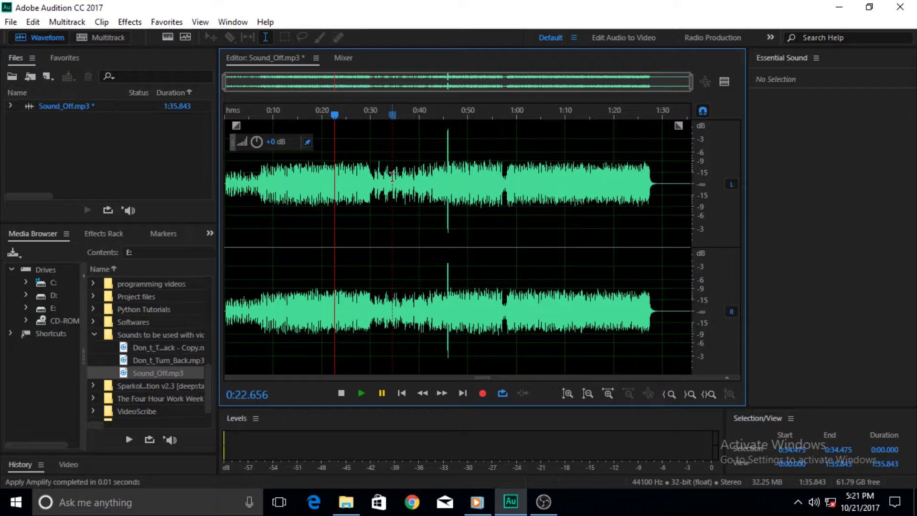
# Record new audio over the track from about 0:42.6 to 0:58.7
pyautogui.click(442, 171)
pyautogui.click(432, 113)
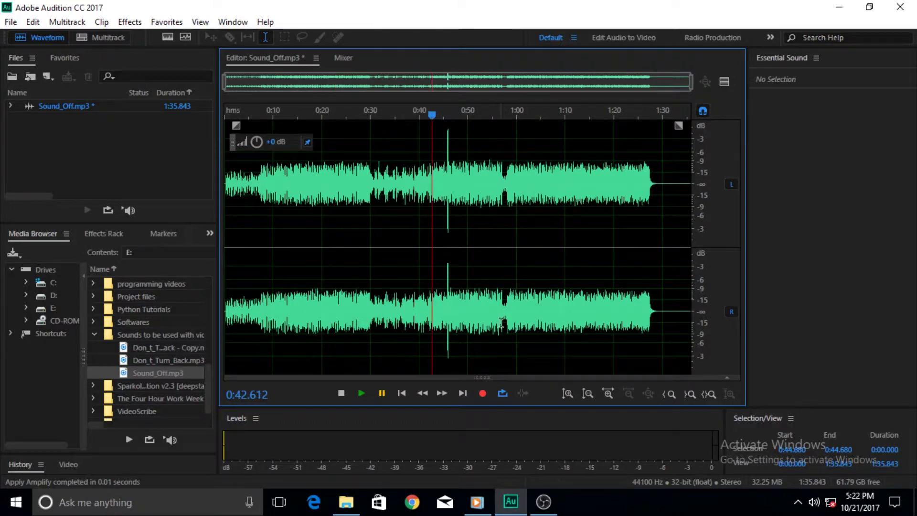
pyautogui.click(483, 397)
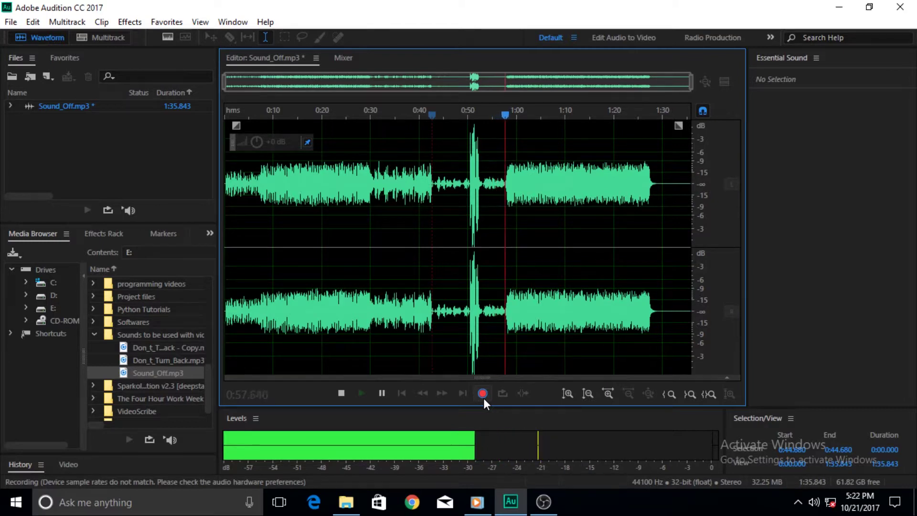
pyautogui.click(483, 400)
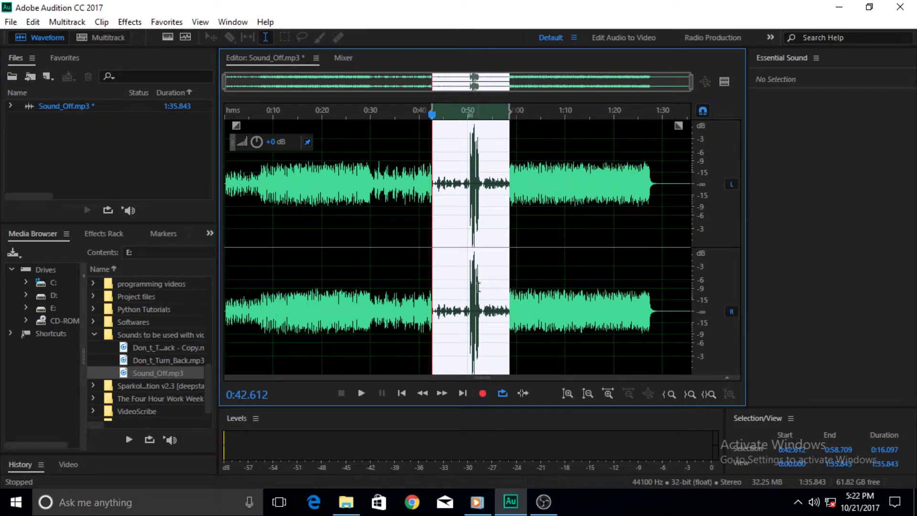
# Select the loud burst in the new recording from about 0:50.4 to 0:53.0 and play part of it
pyautogui.click(468, 310)
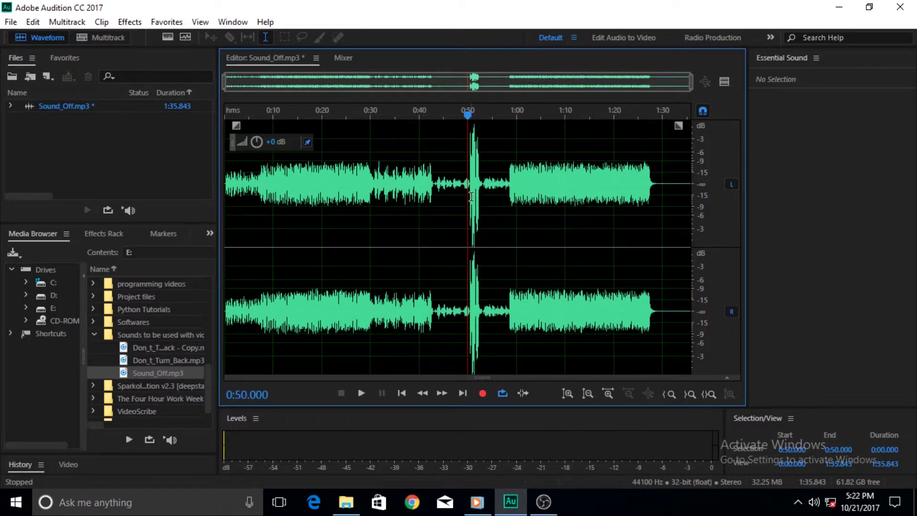
pyautogui.scroll(5, 471, 185)
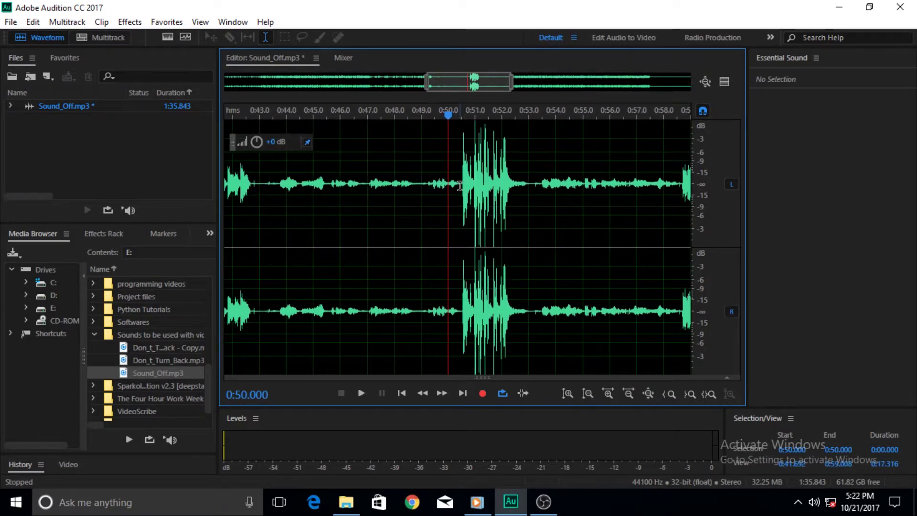
pyautogui.moveTo(460, 185); pyautogui.dragTo(529, 185)
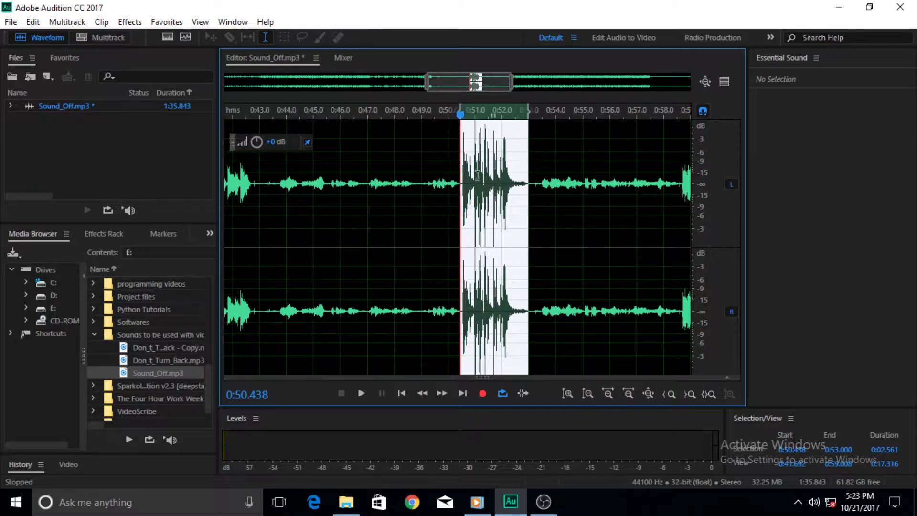
pyautogui.click(362, 393)
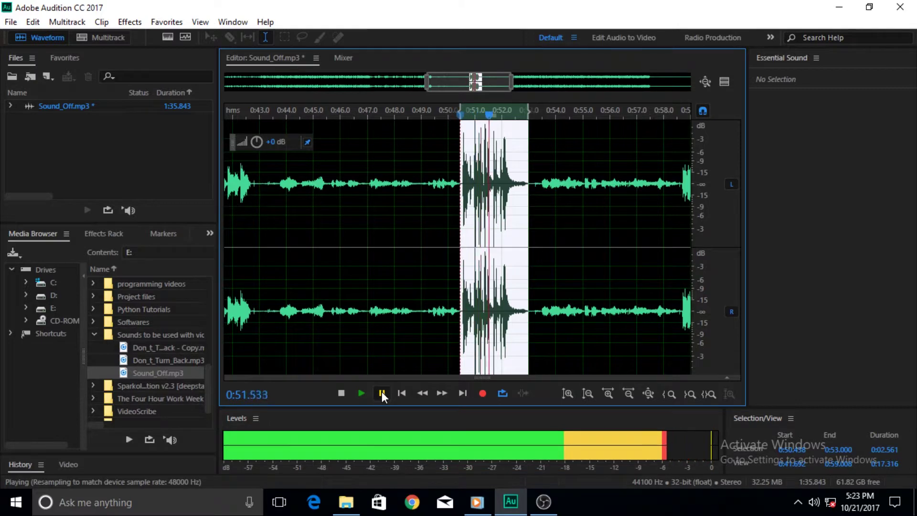
pyautogui.click(382, 392)
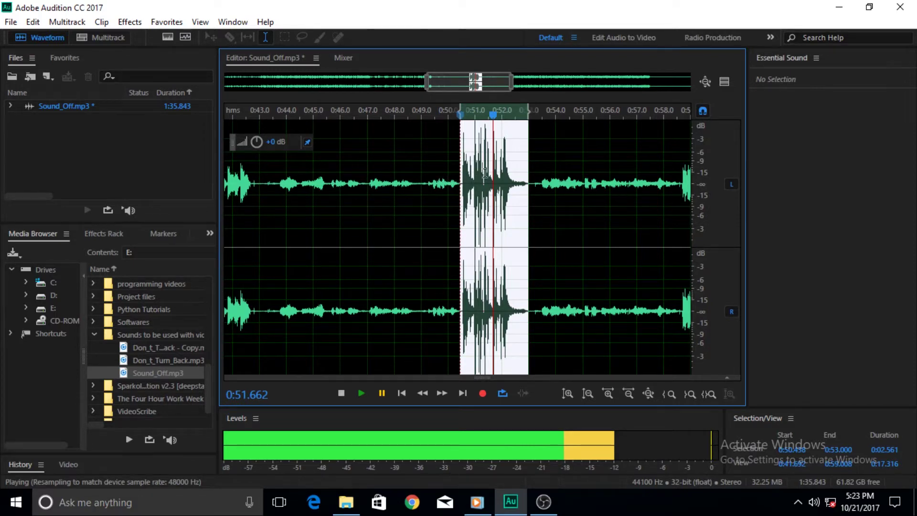
# Delete the selected loud burst from the recording, and restore it in the same place
pyautogui.press('Delete')
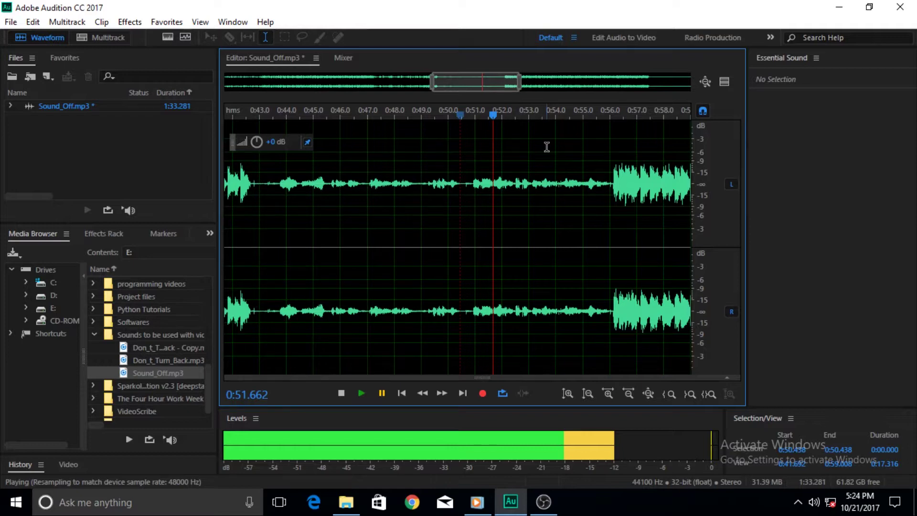
pyautogui.hotkey('ctrl', 'v')
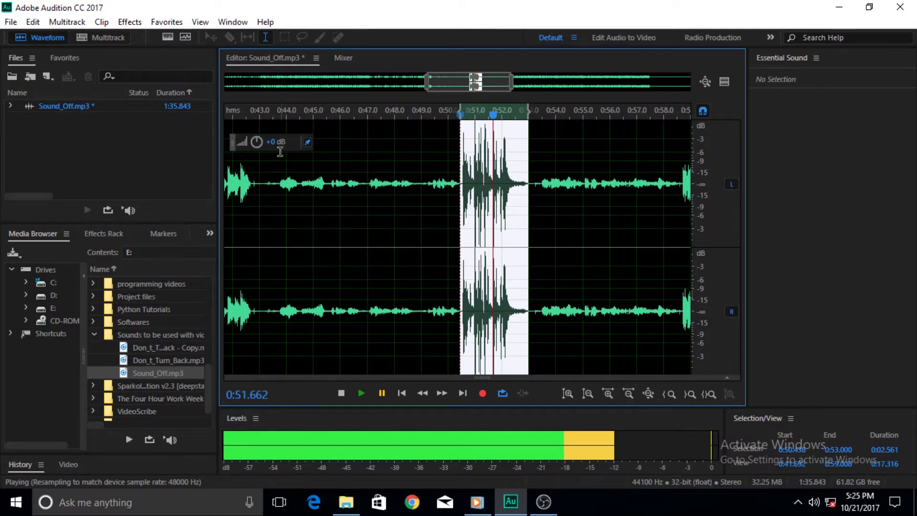
# Lower the selected burst's volume well below the surrounding recording, and play it back from about 0:49.0, pausing at about 0:52.5
pyautogui.moveTo(274, 146); pyautogui.dragTo(222, 149)
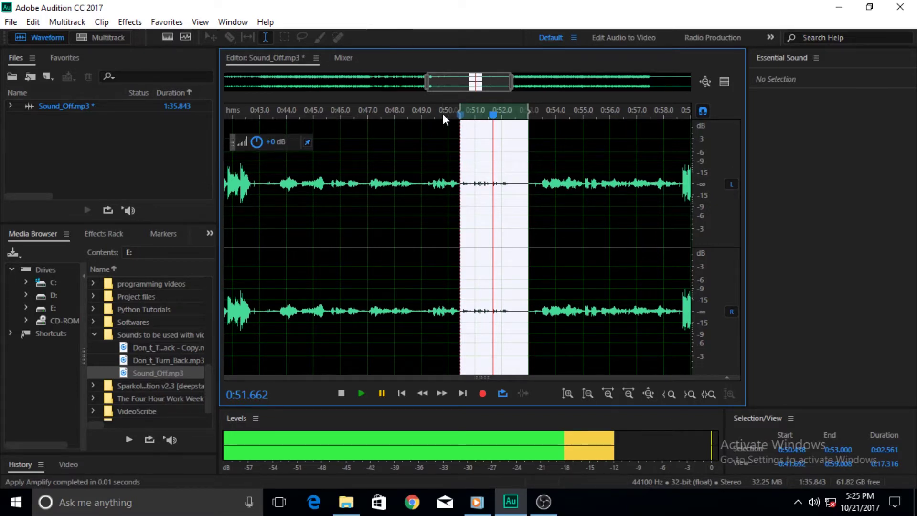
pyautogui.click(421, 111)
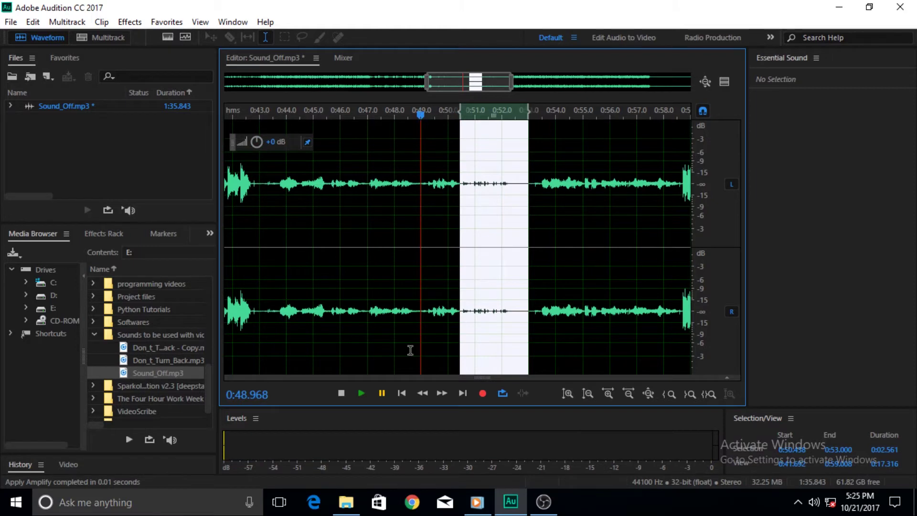
pyautogui.click(361, 392)
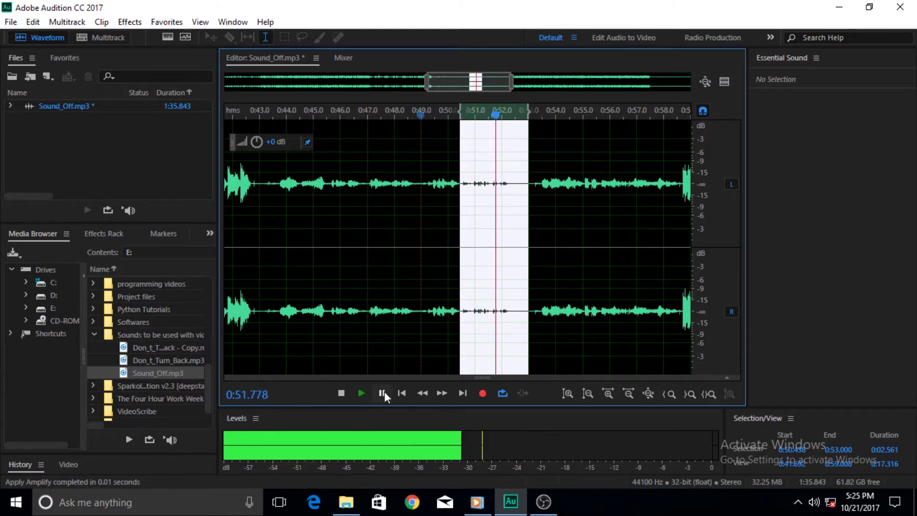
pyautogui.click(383, 392)
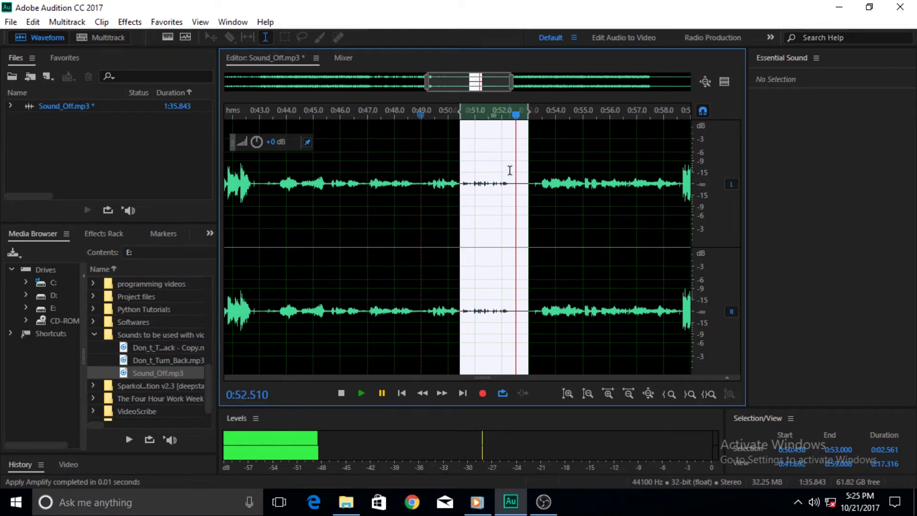
# Move the playhead back to about 0:50.9 within the quietened section, and minimize the audio editor window
pyautogui.moveTo(261, 140); pyautogui.dragTo(365, 150)
pyautogui.moveTo(517, 119); pyautogui.dragTo(474, 116)
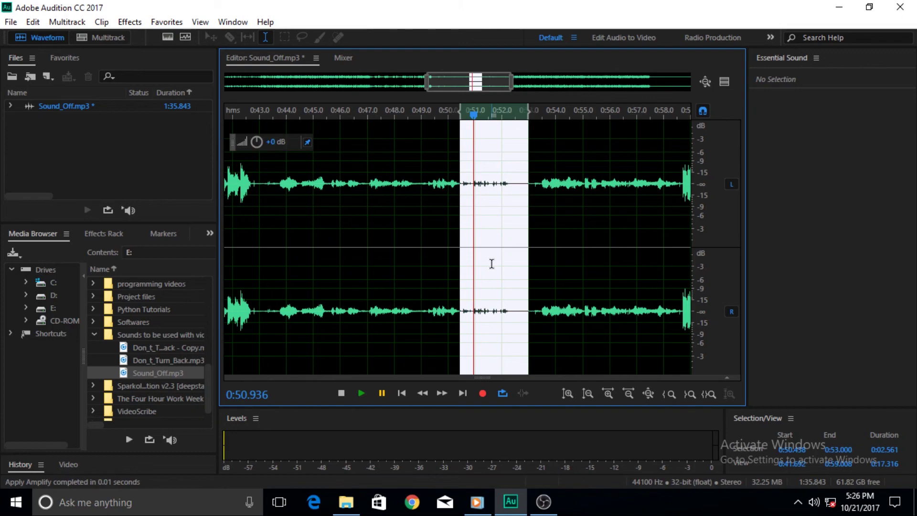
pyautogui.click(518, 506)
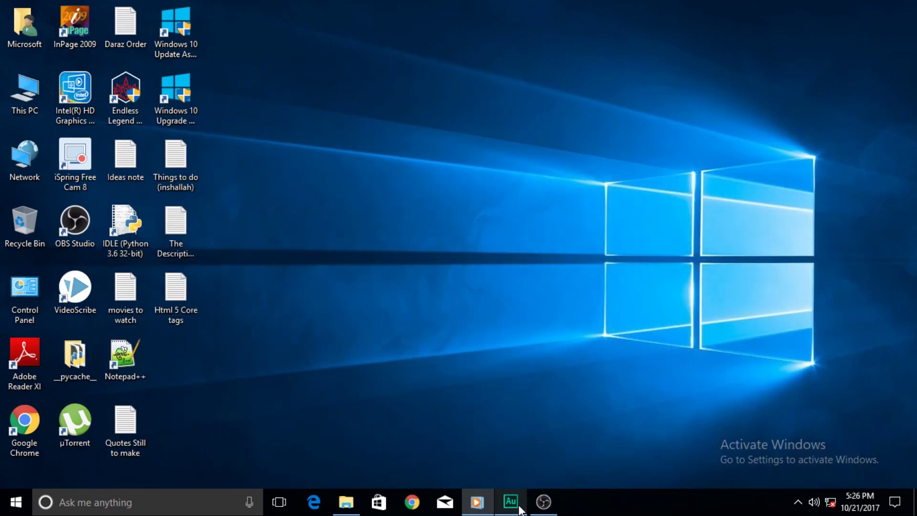